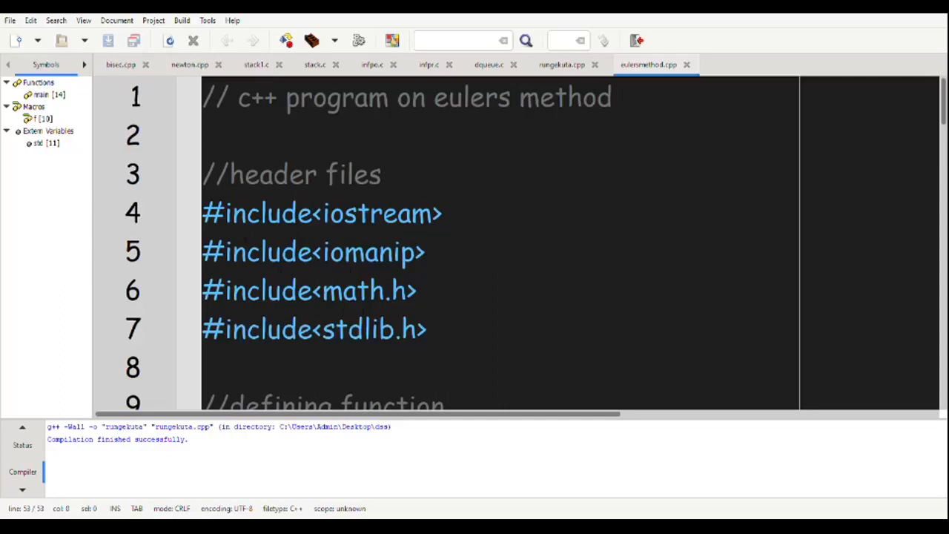
scroll(482, 245, down, 3)
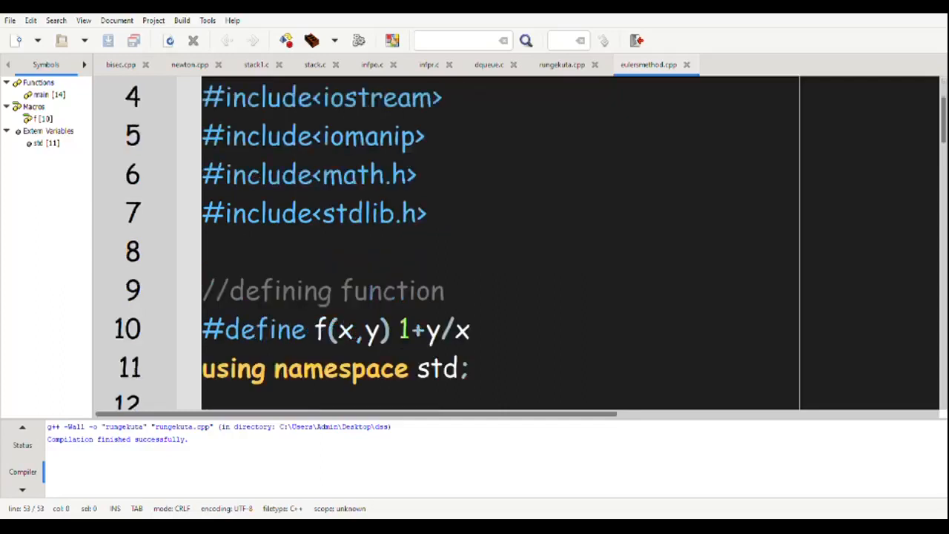
scroll(483, 245, down, 3)
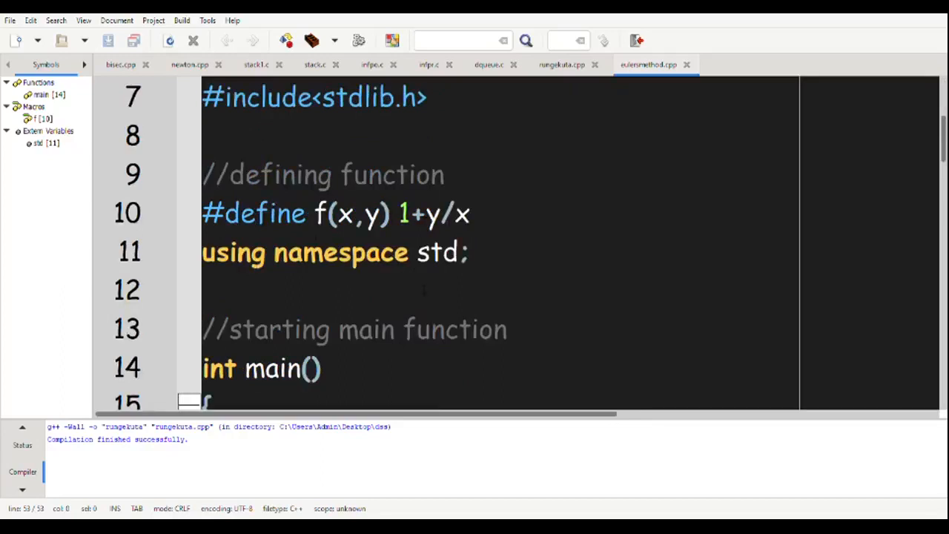
scroll(475, 245, down, 1)
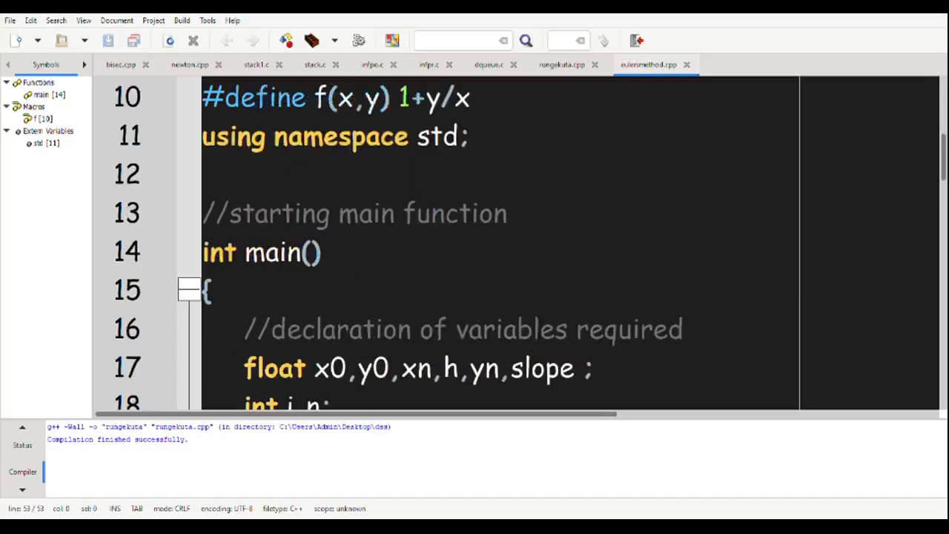
scroll(475, 245, down, 1)
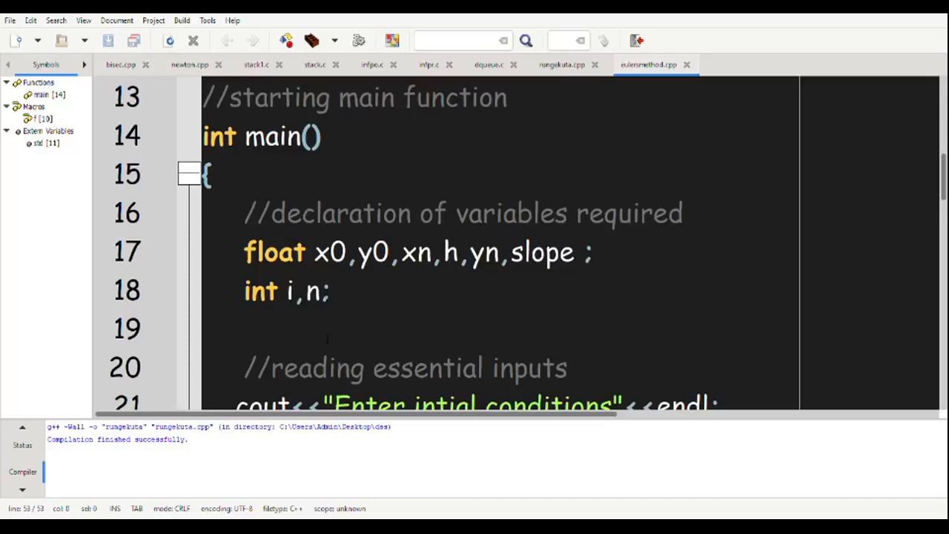
scroll(327, 339, down, 1)
scroll(327, 339, down, 1)
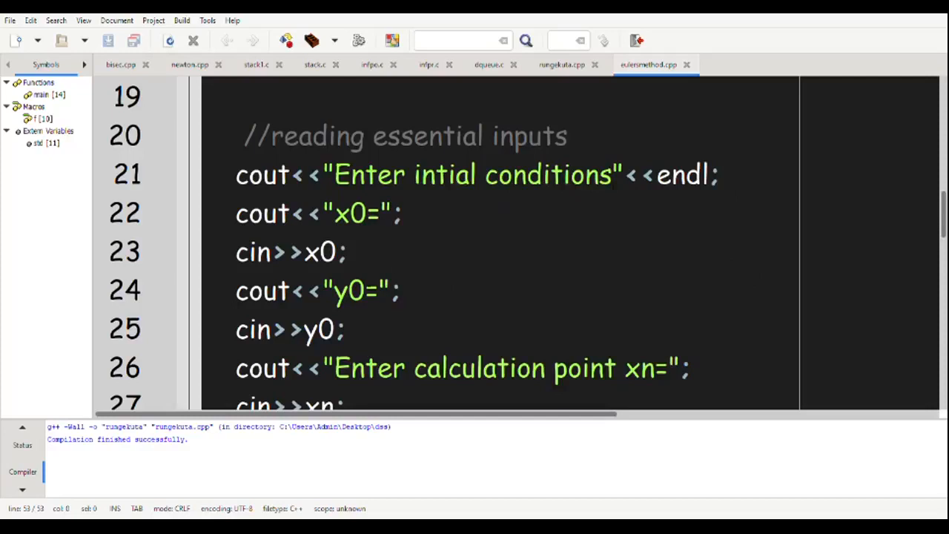
scroll(475, 245, down, 1)
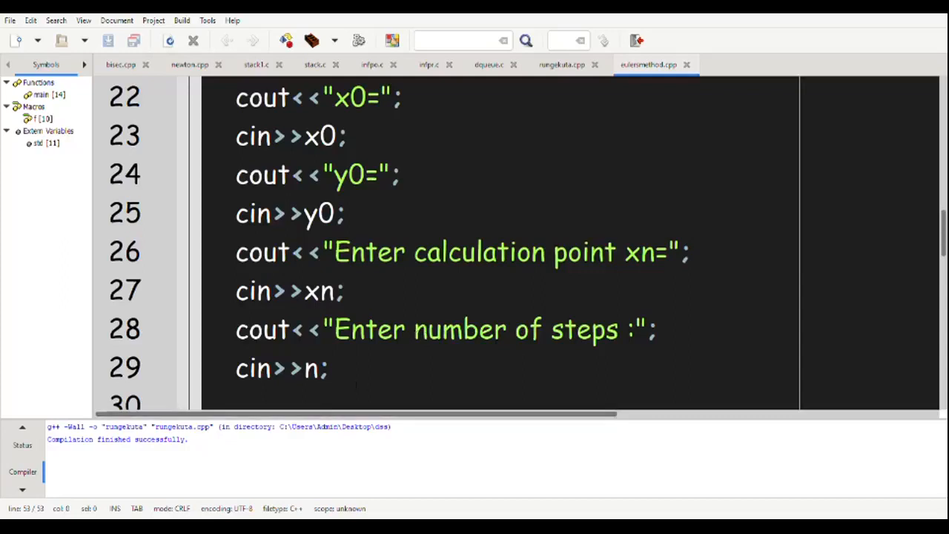
scroll(474, 245, down, 3)
scroll(475, 245, down, 3)
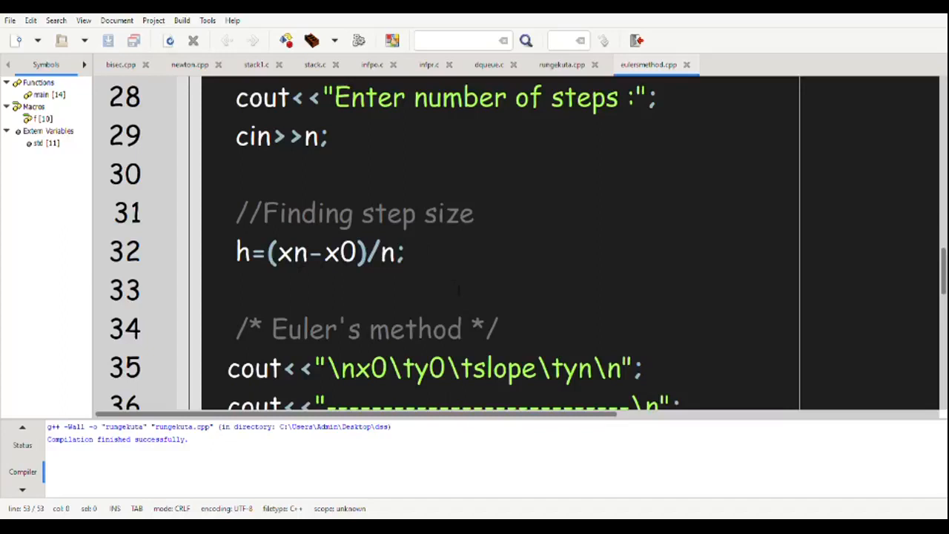
scroll(458, 290, down, 3)
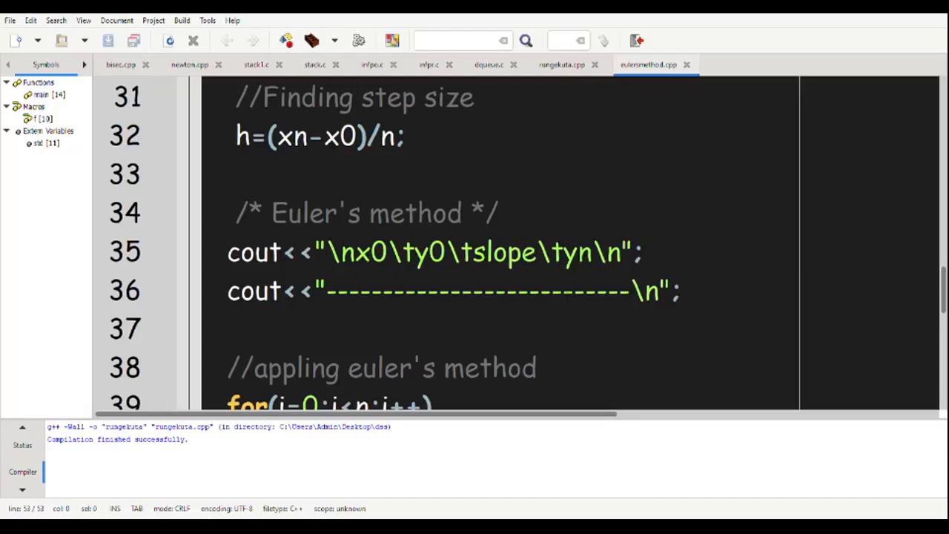
scroll(457, 289, down, 3)
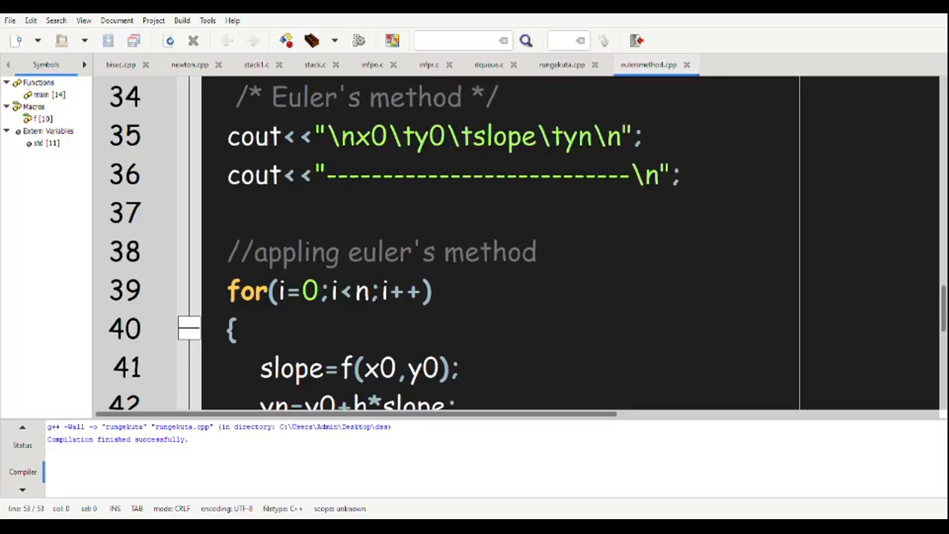
scroll(458, 289, down, 3)
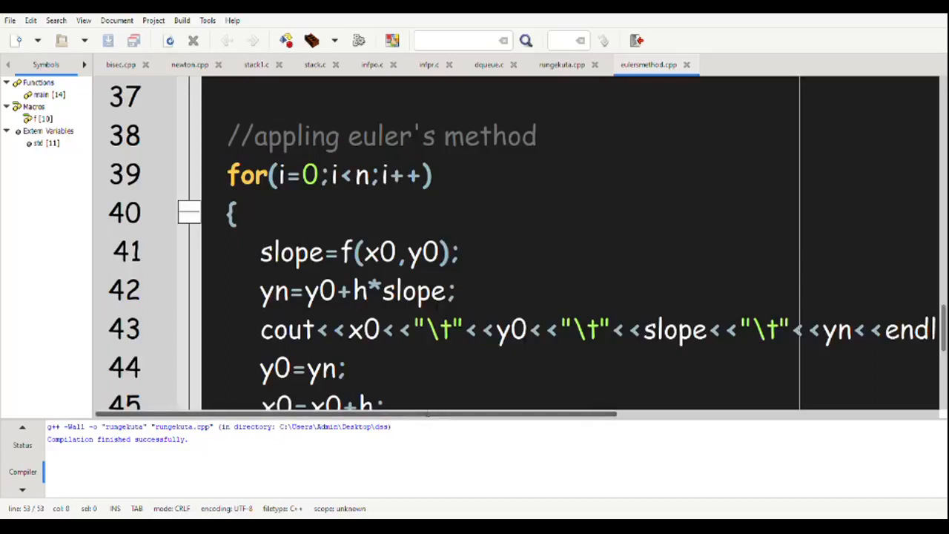
scroll(520, 260, down, 3)
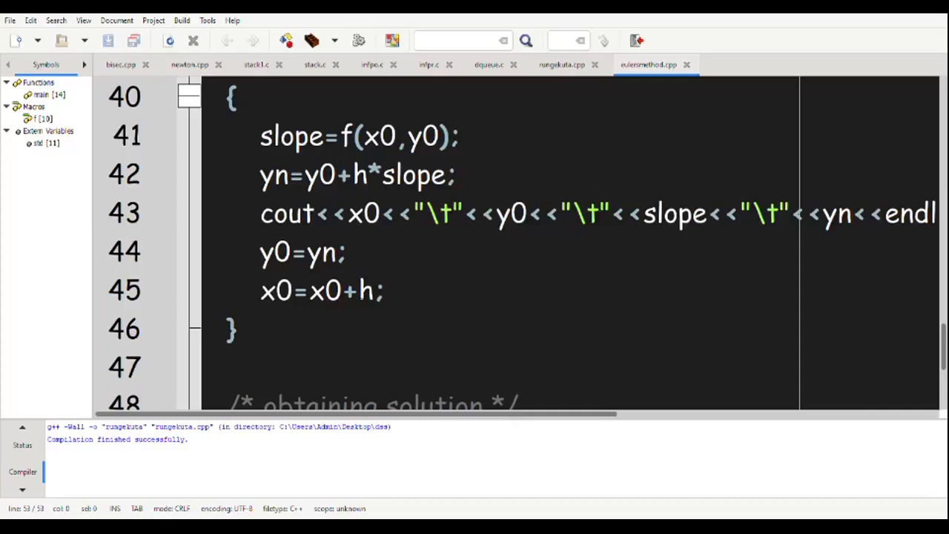
scroll(519, 260, down, 3)
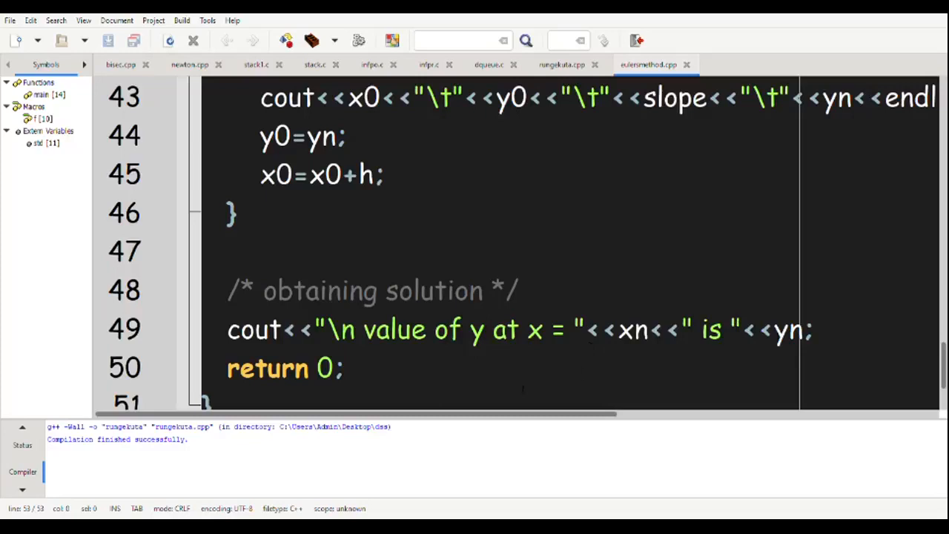
scroll(500, 245, down, 3)
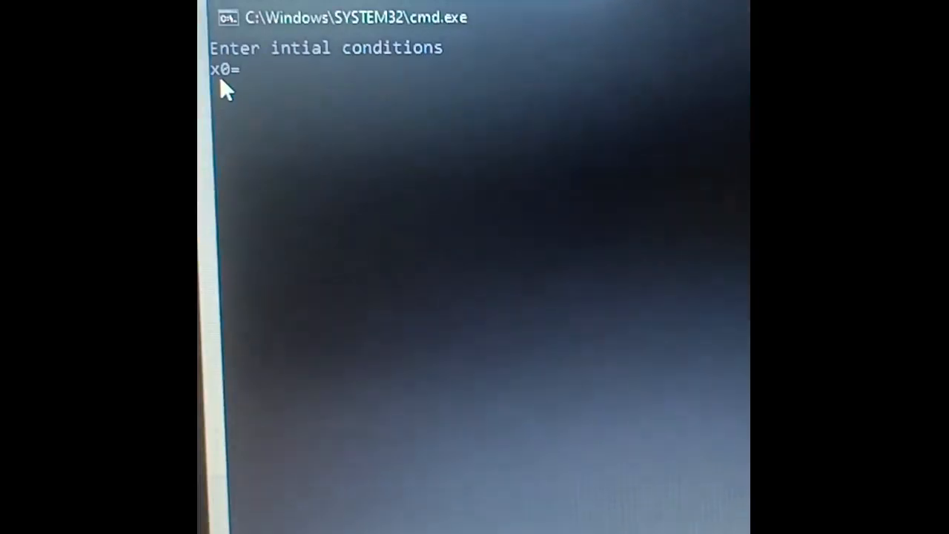
text(1)
Step: Enter x0=1, y0=2, calculation point 1.4 and 2 steps, printing the slope table with y(1.4)=3.23333
key(Return)
text(2)
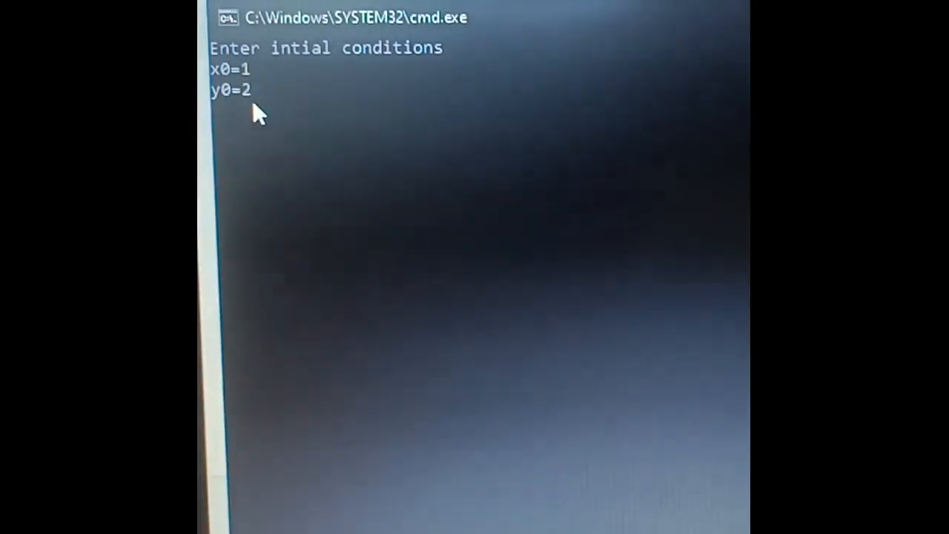
key(Return)
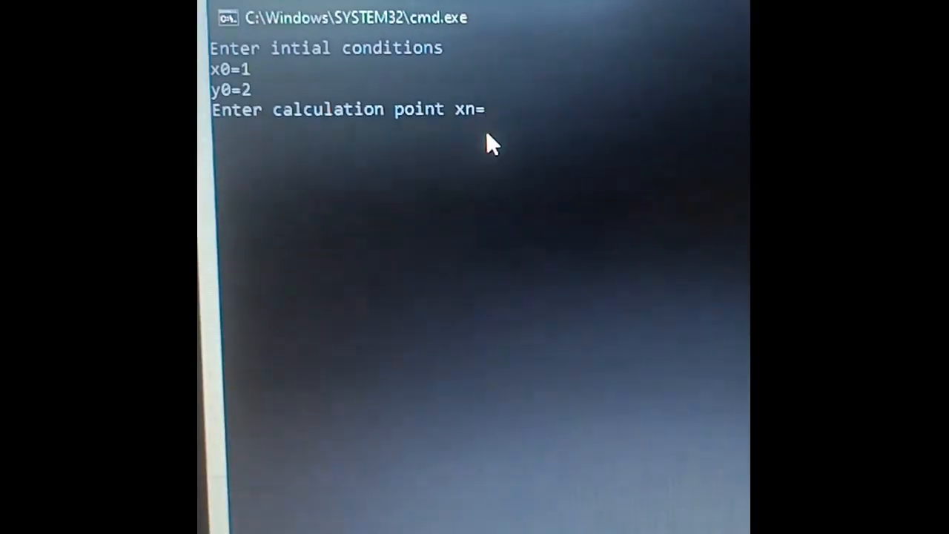
text(1.)
text(4)
key(Return)
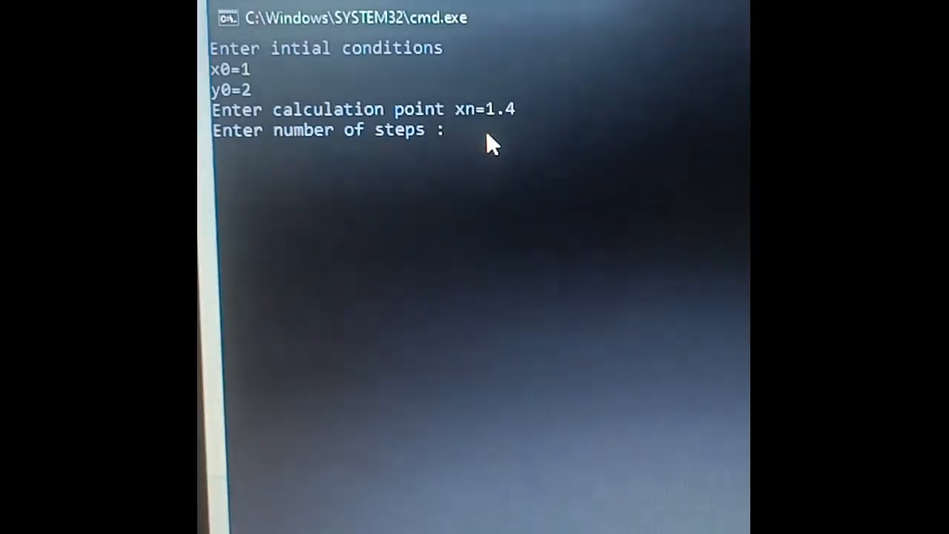
text(2)
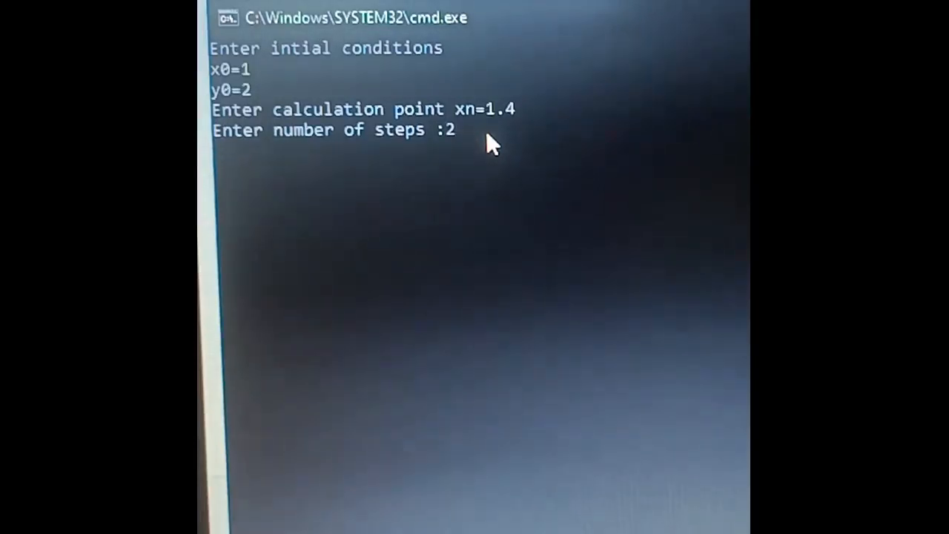
key(Return)
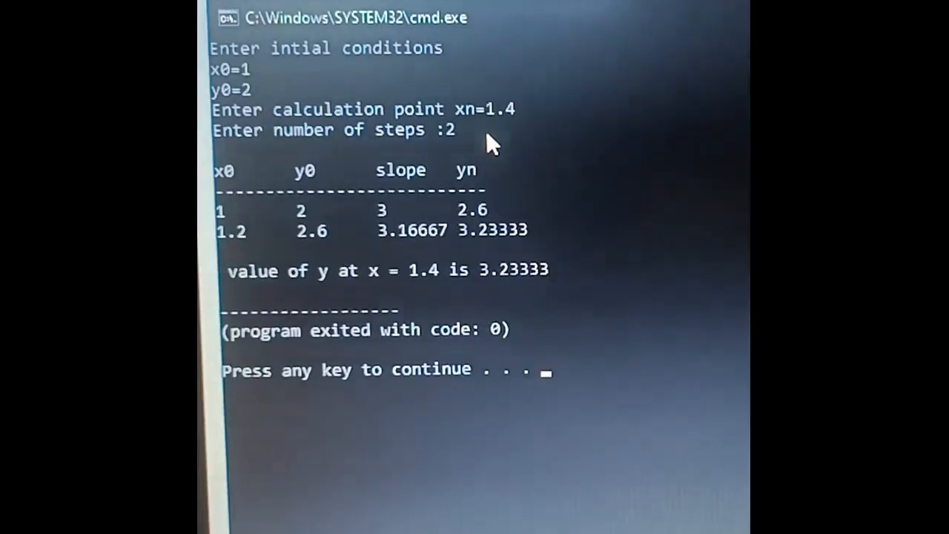